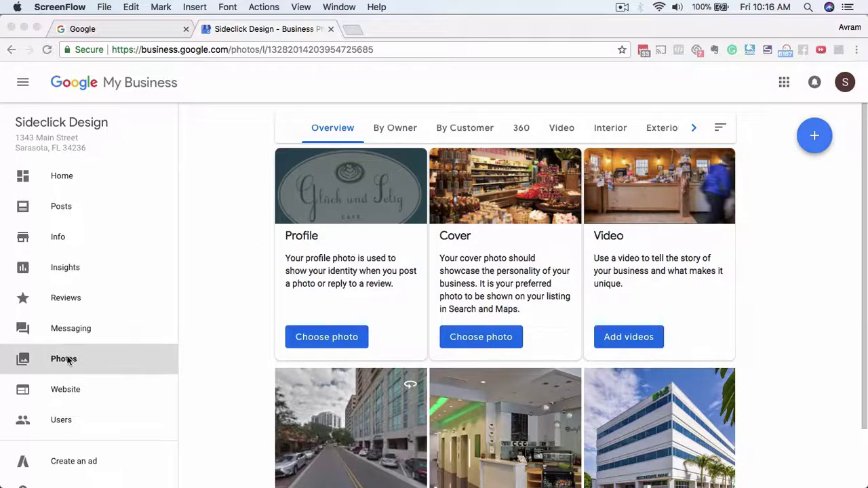
Open Sideclick Design's Photos page and scroll the category tabs to show At Work and Team.
click(223, 338)
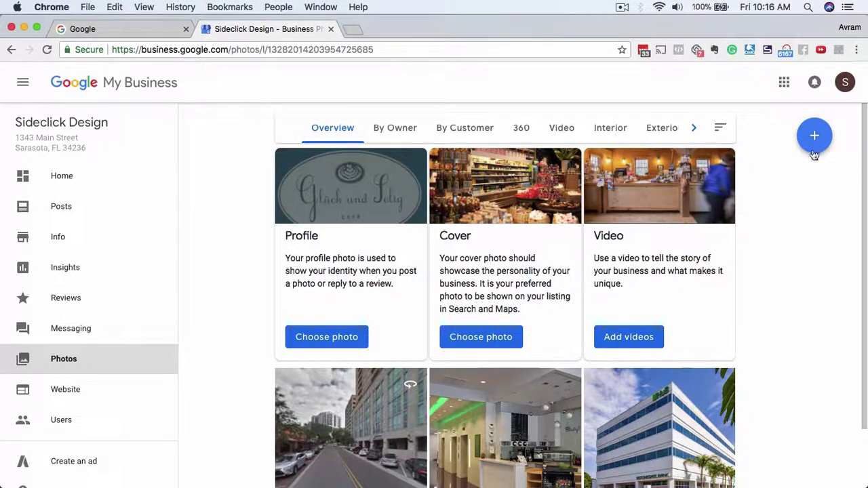
click(694, 130)
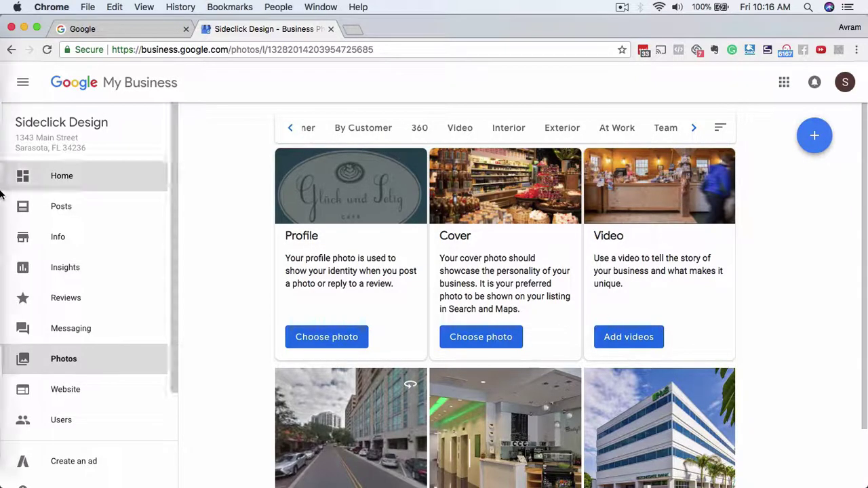
Bring the TextEdit notes forward and scroll to 'Service Based = No Interior / Exterior'.
click(15, 370)
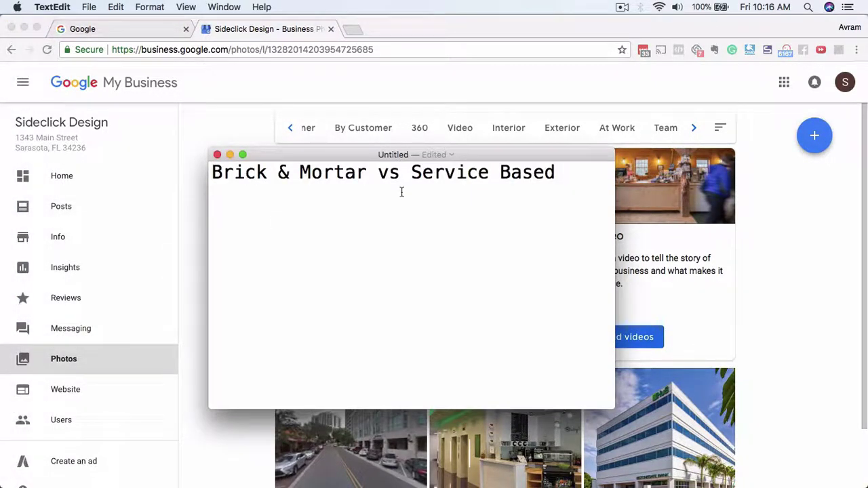
click(811, 296)
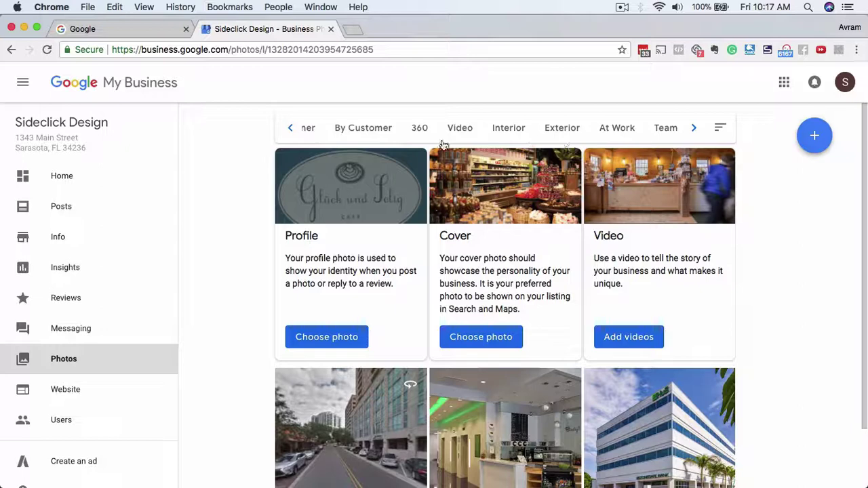
click(17, 363)
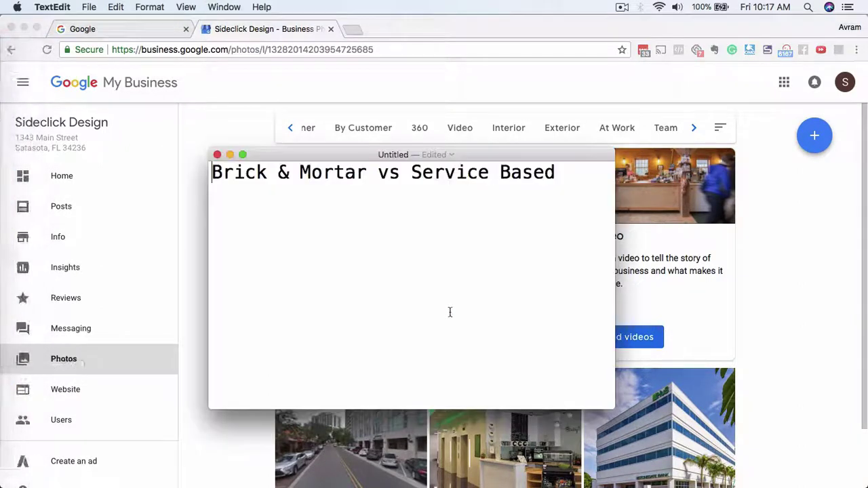
scroll(449, 312, down, 5)
scroll(450, 312, down, 2)
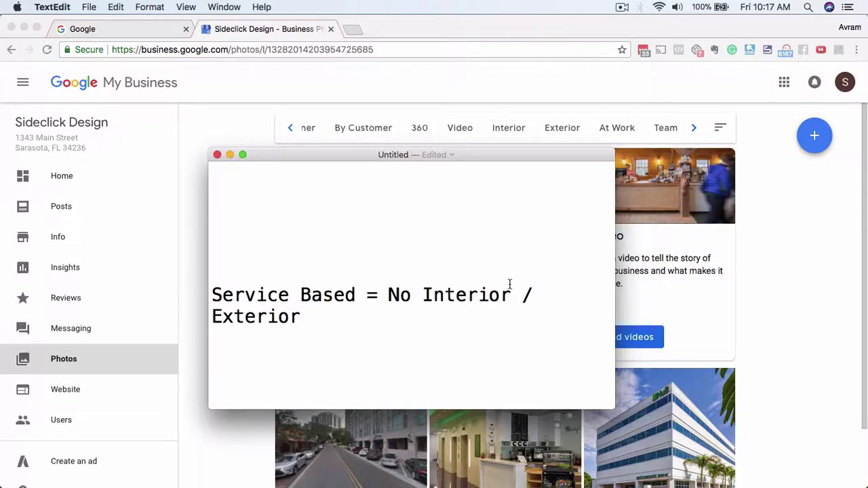
Scroll to '# of Photos - 20-30 to start' and briefly highlight the 'Make sure they're unique!' line.
scroll(510, 285, down, 5)
scroll(509, 285, down, 4)
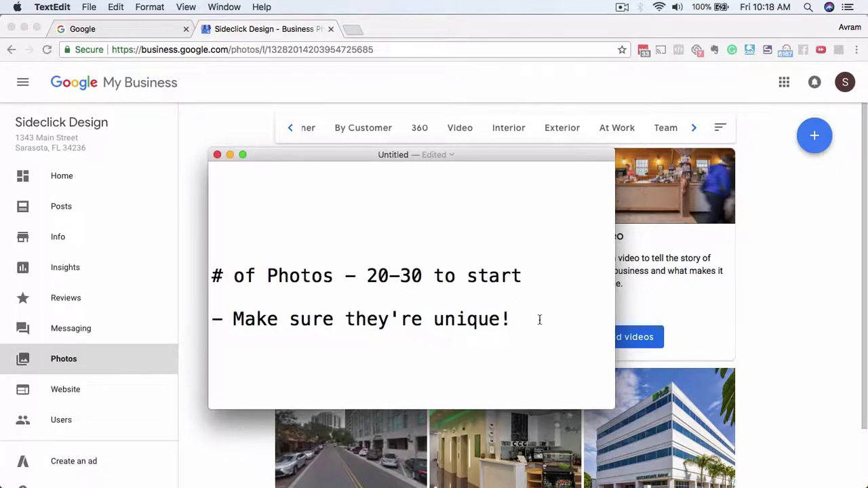
scroll(539, 320, down, 2)
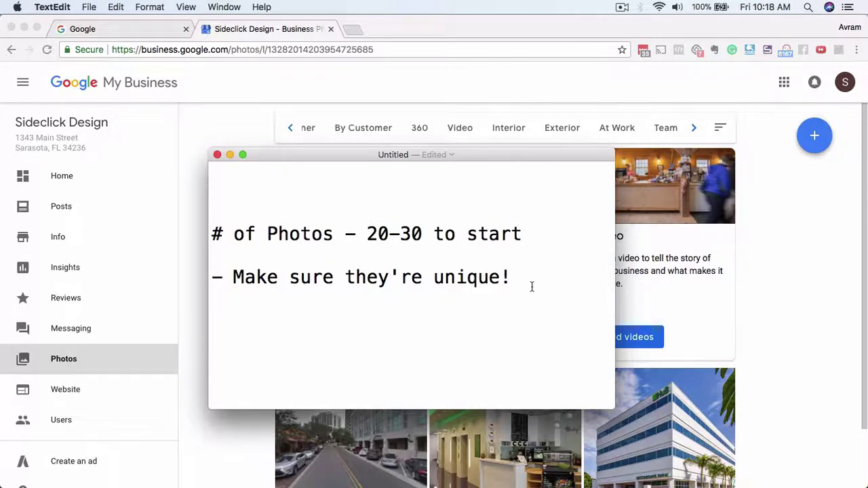
drag(520, 278, 212, 273)
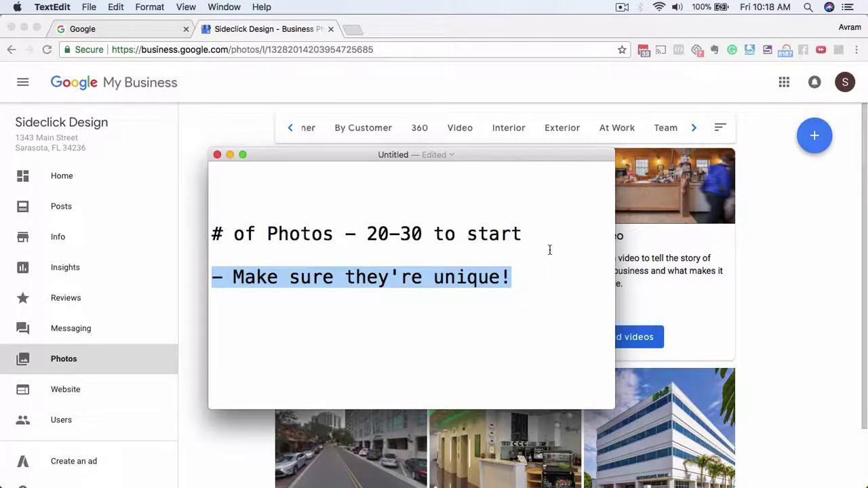
click(520, 282)
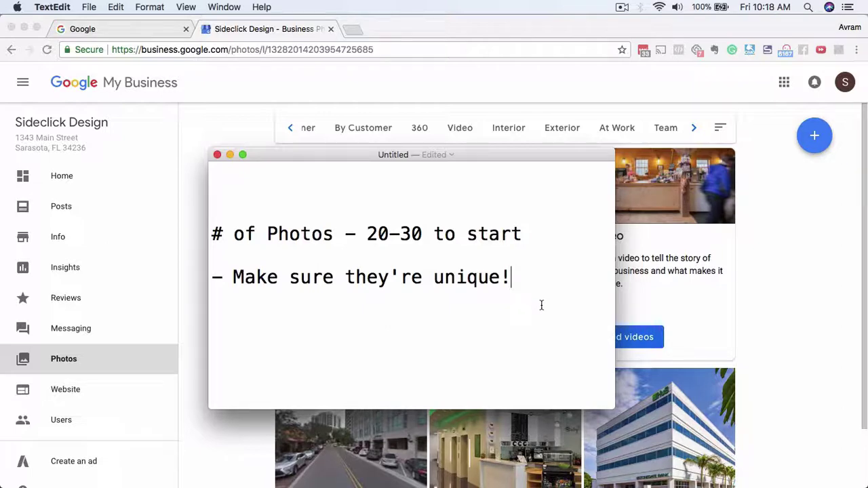
Scroll the notes to 'Photo Specs - 480x480px' and dismiss the Chrome notification.
scroll(541, 305, down, 5)
scroll(541, 305, down, 1)
scroll(541, 306, down, 2)
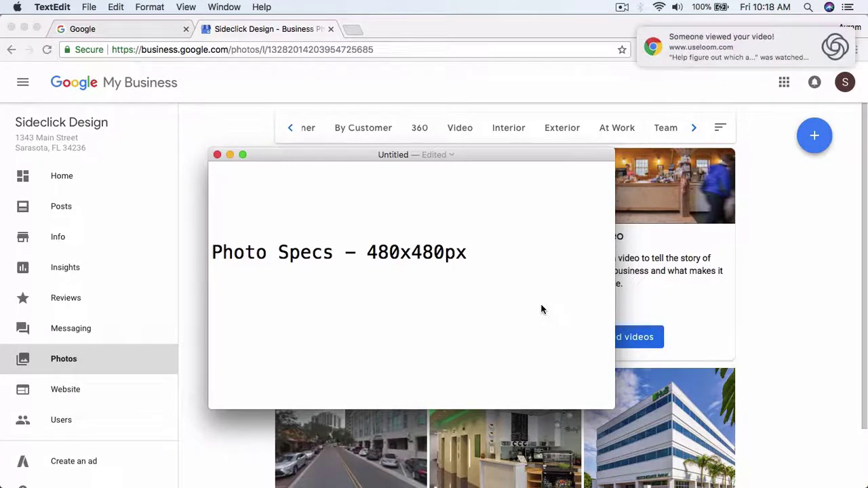
mouse_move(721, 47)
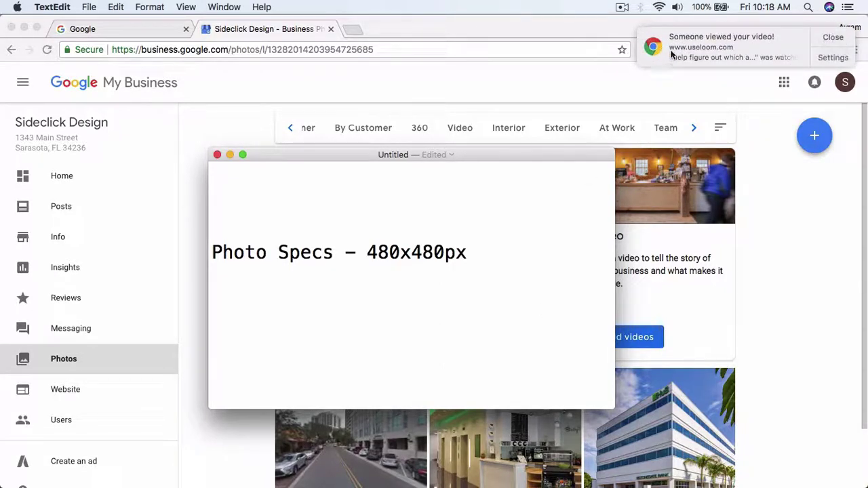
click(841, 36)
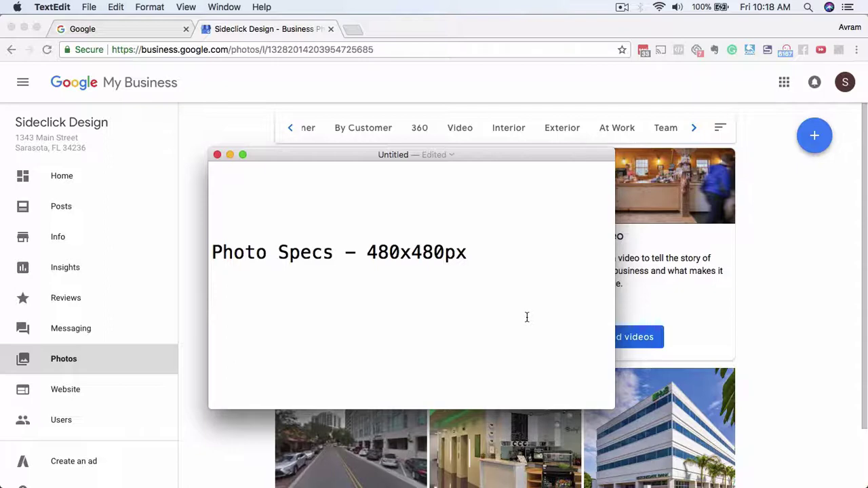
scroll(527, 317, down, 2)
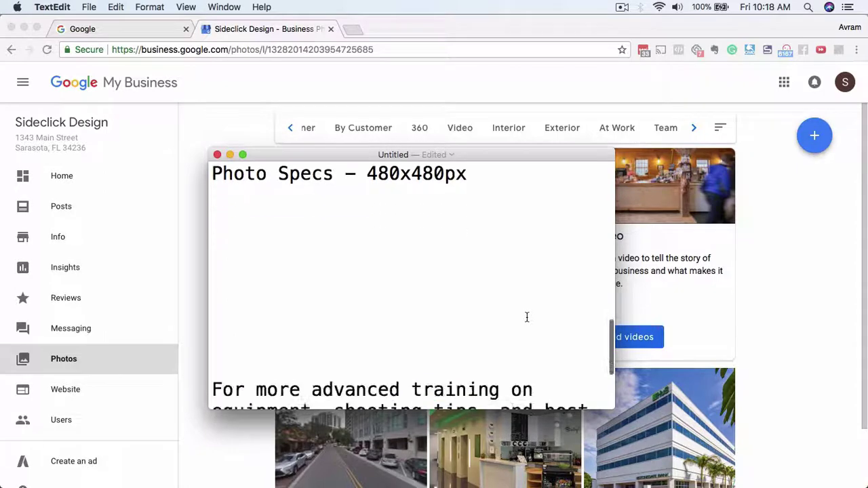
scroll(526, 317, up, 2)
Step through the Interior, Exterior, At Work, Team and Identity photo categories, then scroll the tabs back.
click(770, 289)
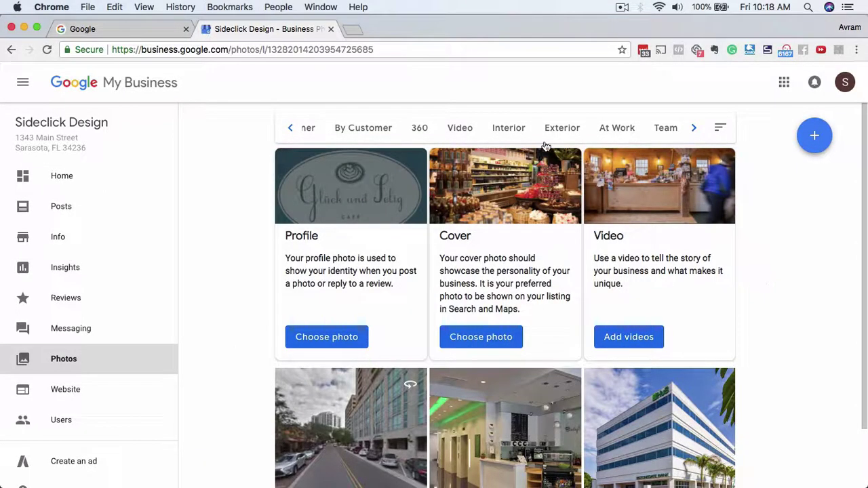
click(694, 129)
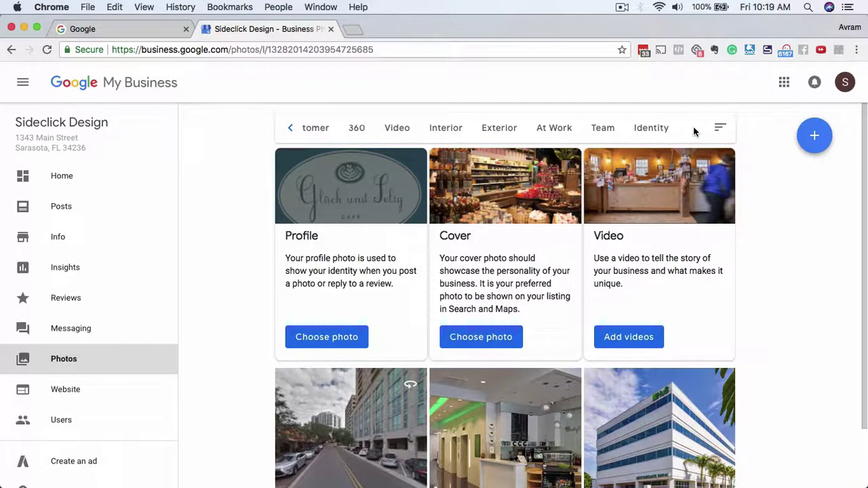
click(445, 131)
click(495, 129)
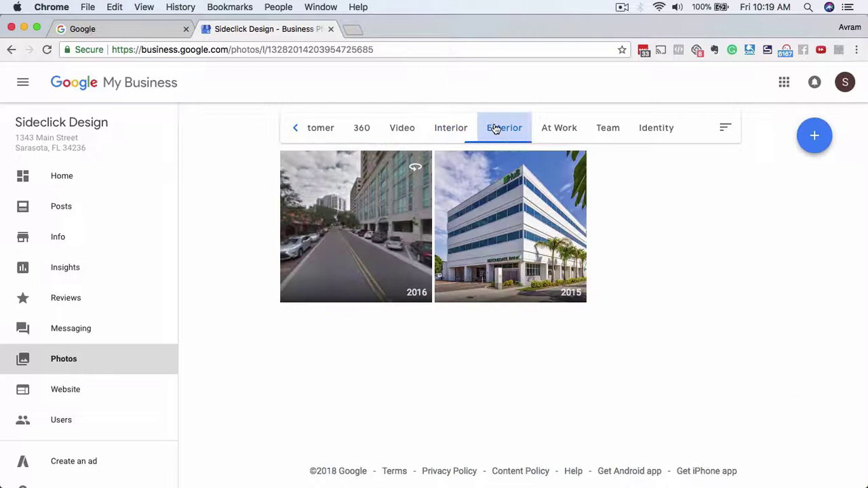
click(567, 129)
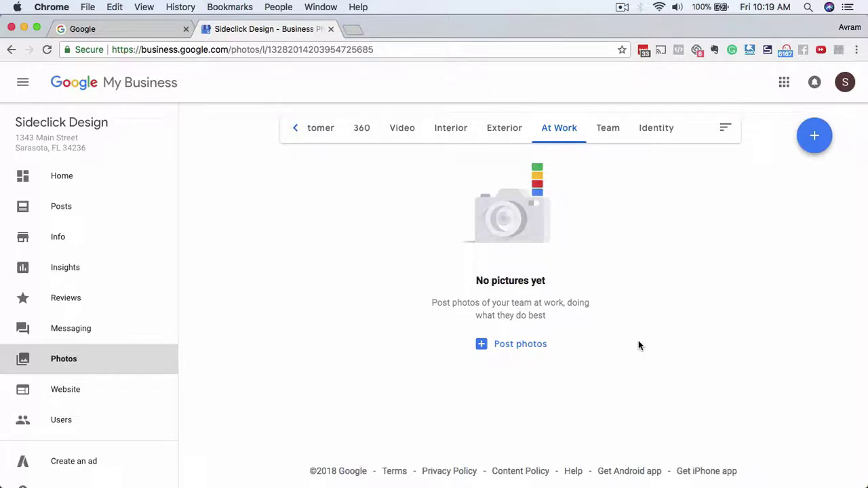
click(607, 131)
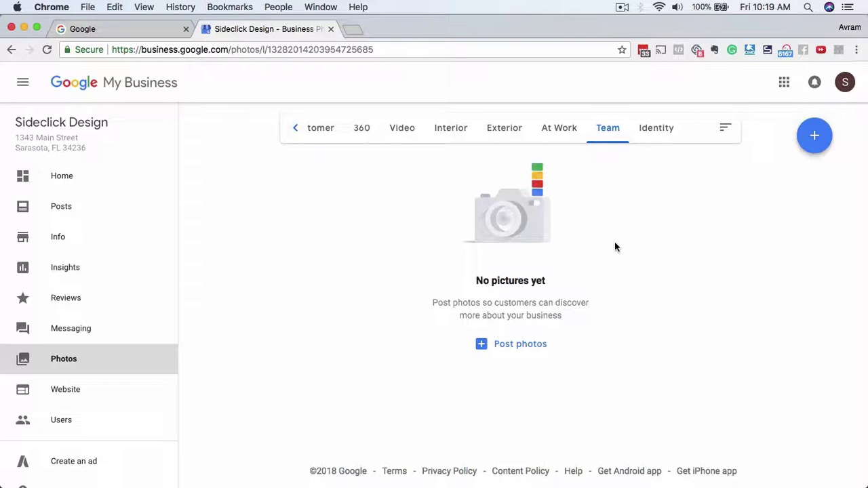
click(655, 136)
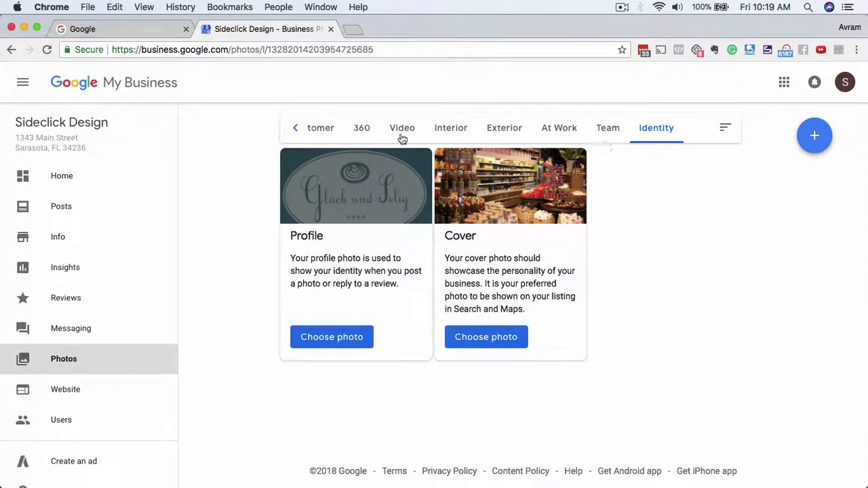
click(295, 127)
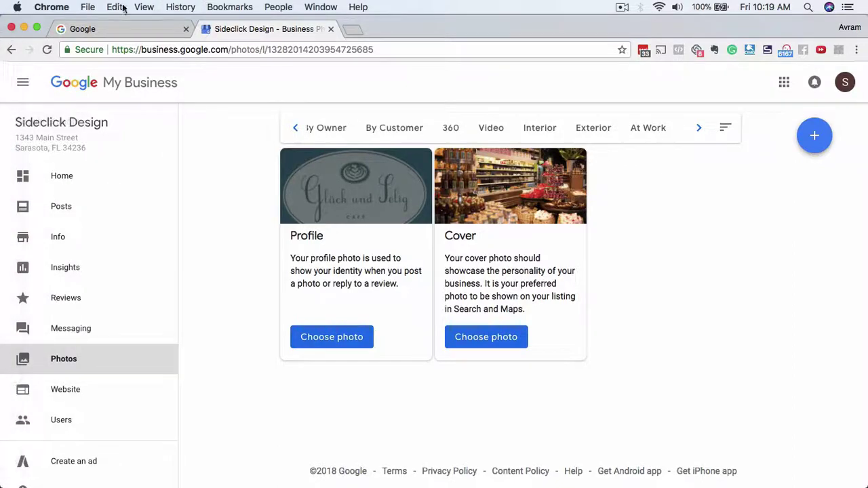
Hide the browser, open the Sideclick Photos Demo folder in Finder and enlarge its window.
click(23, 29)
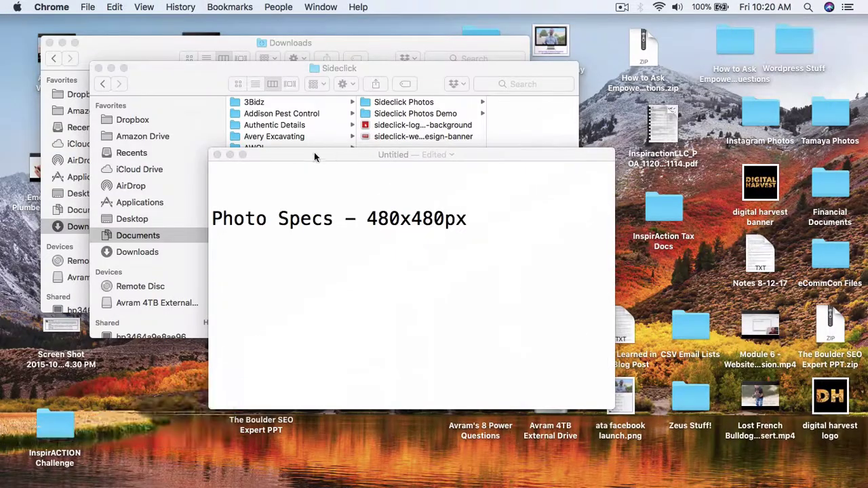
click(204, 71)
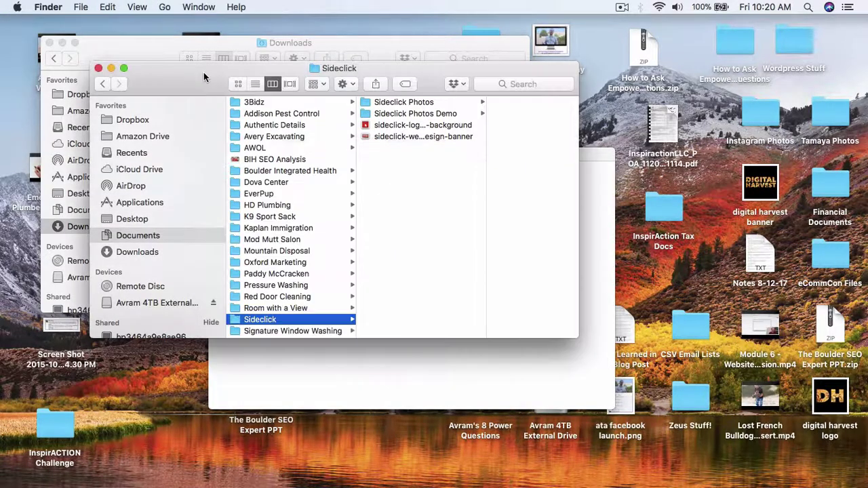
click(415, 113)
drag(435, 78, 399, 48)
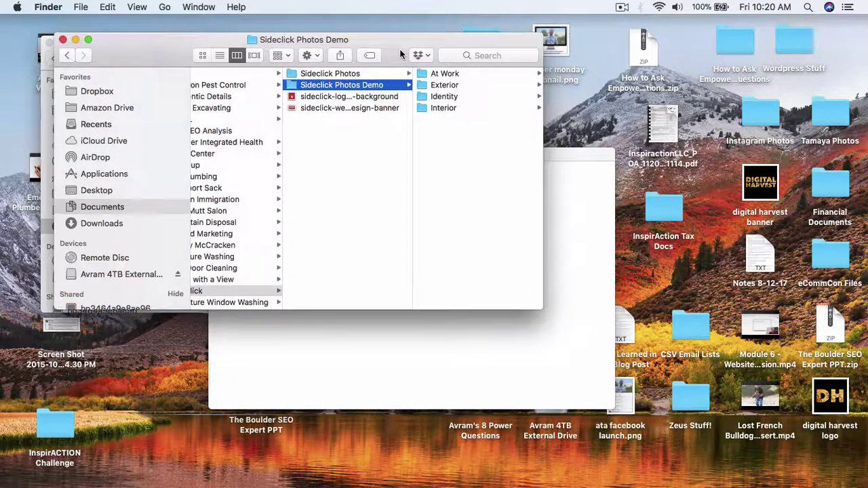
drag(537, 306, 594, 333)
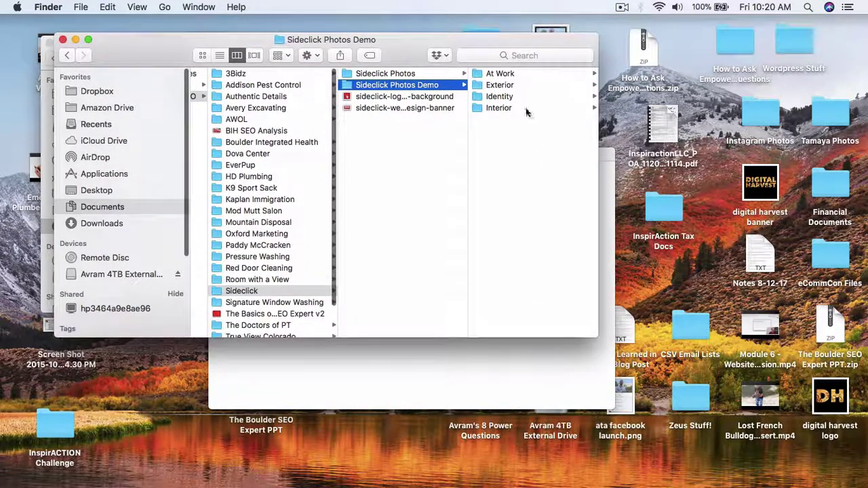
Browse the At Work, Exterior and Identity folders, preview the headshot and cover images, then return to At Work.
click(500, 74)
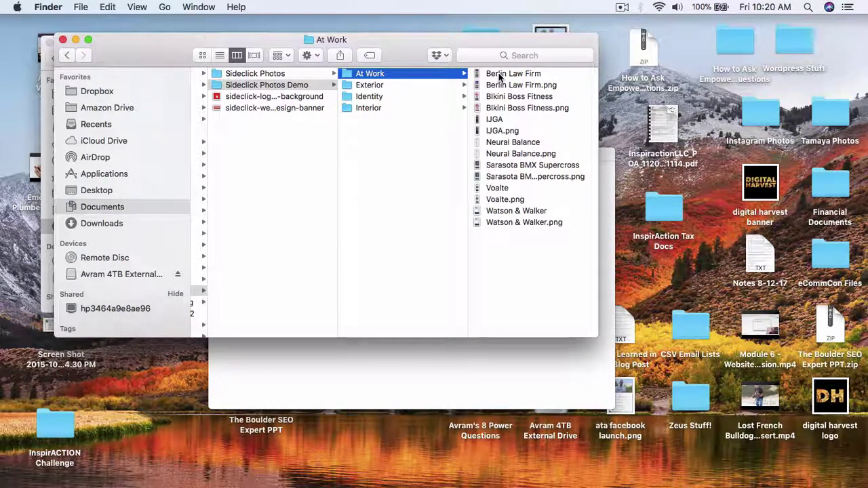
key(Down)
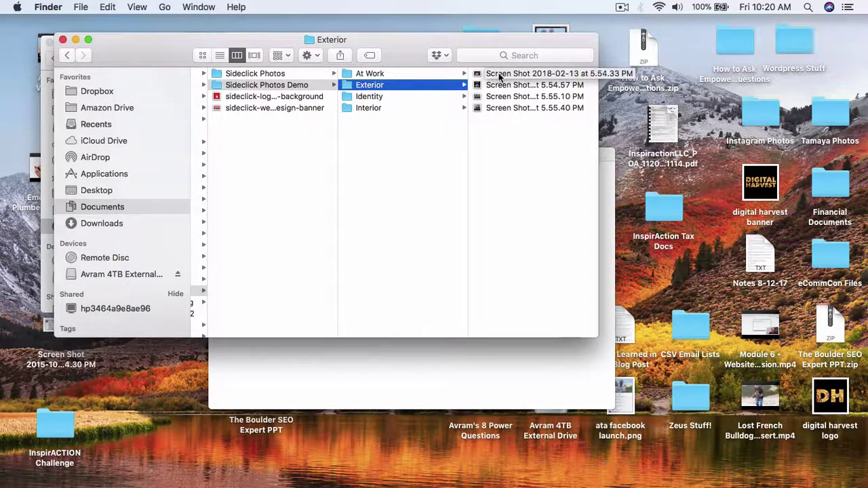
key(Down)
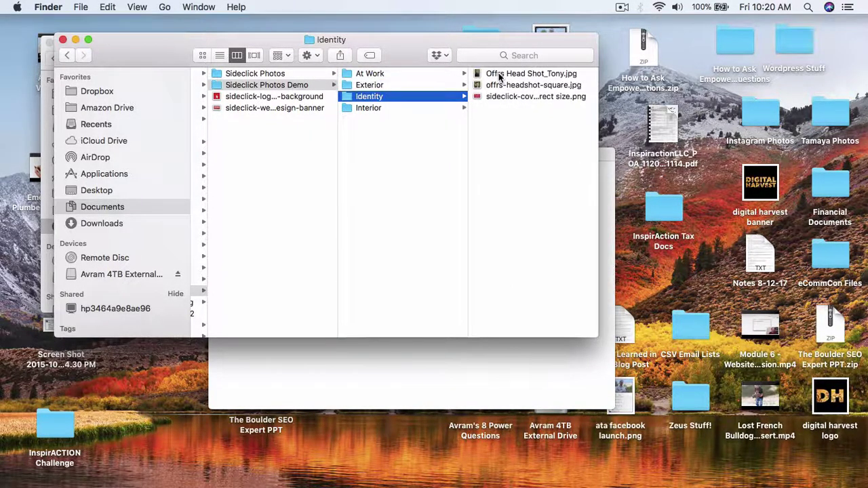
key(Down)
key(Up)
key(Right)
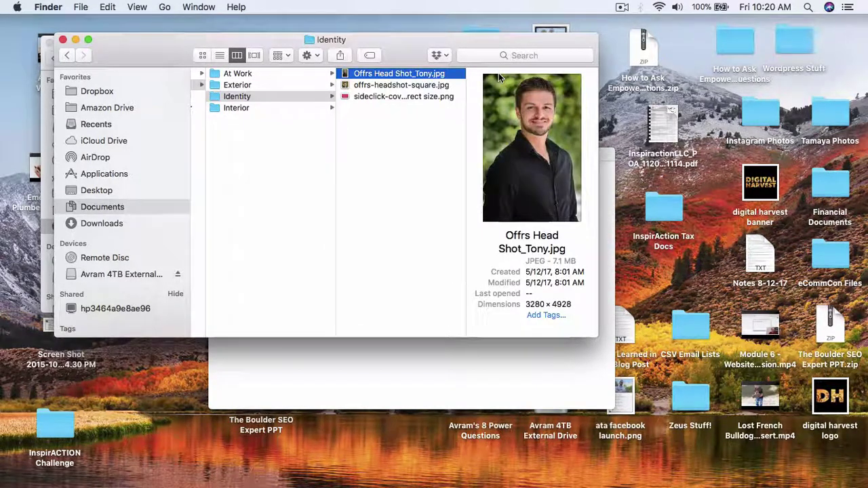
key(Down)
key(Down)
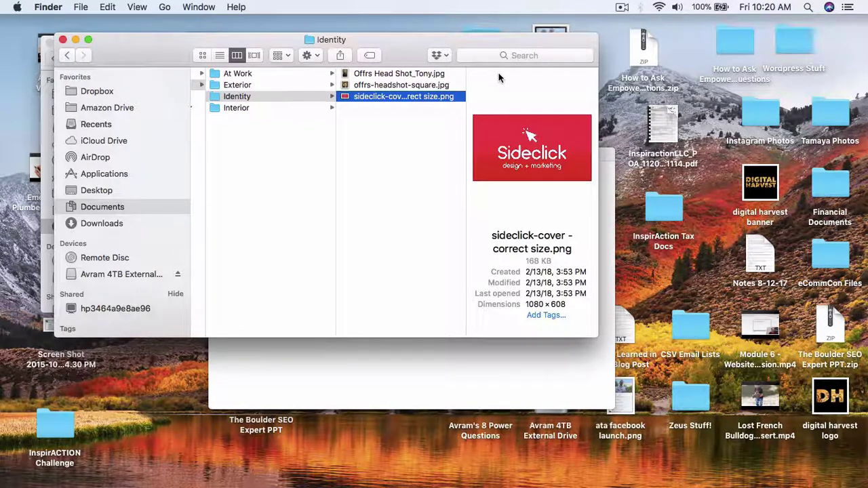
key(Up)
key(Left)
key(Up)
key(Up)
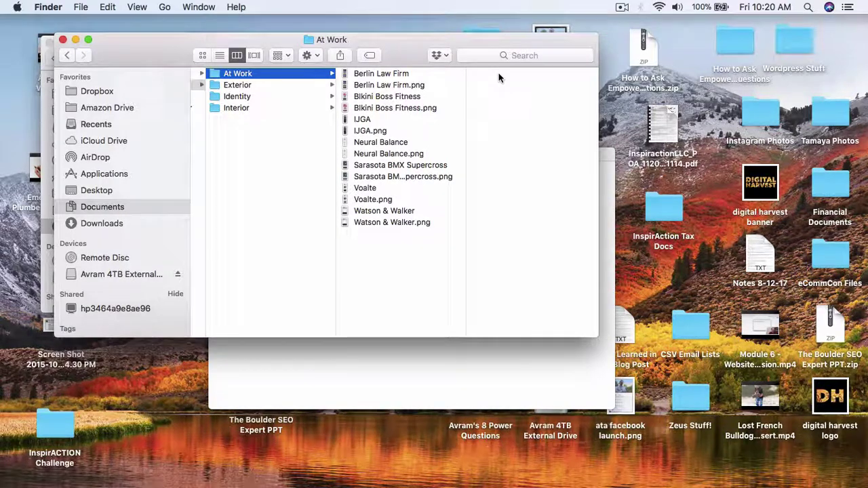
key(Right)
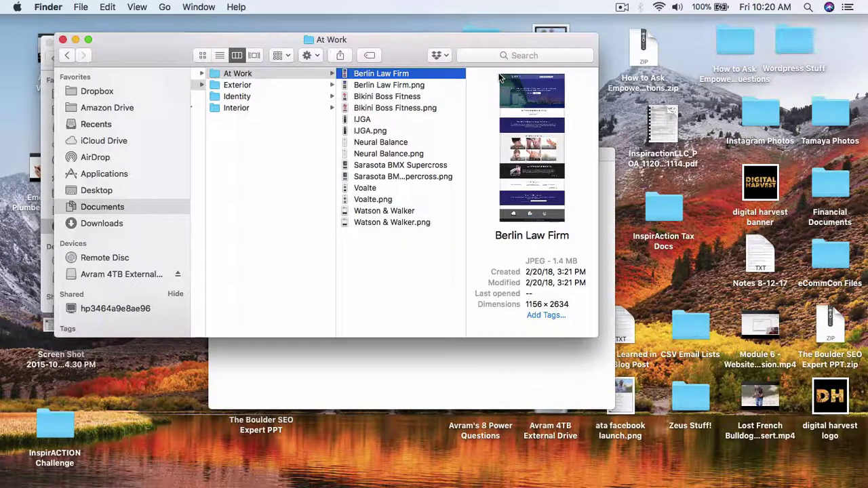
key(Down)
key(Down)
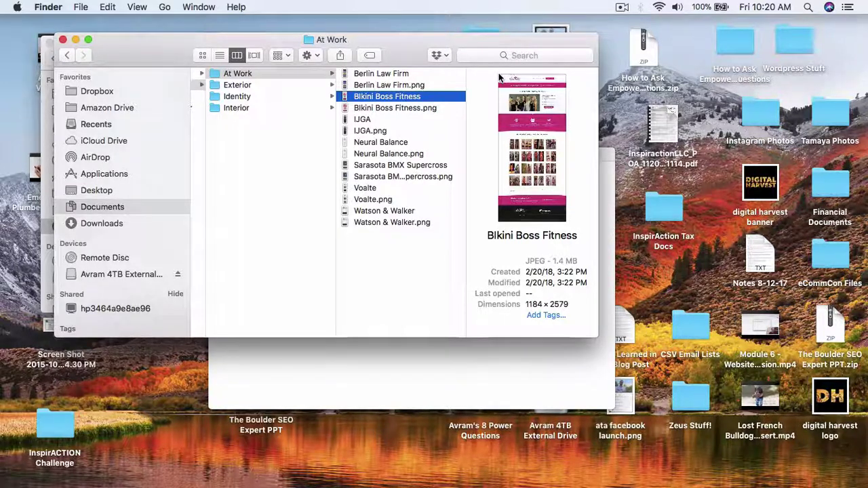
key(Down)
key(Down)
key(Down)
key(Down)
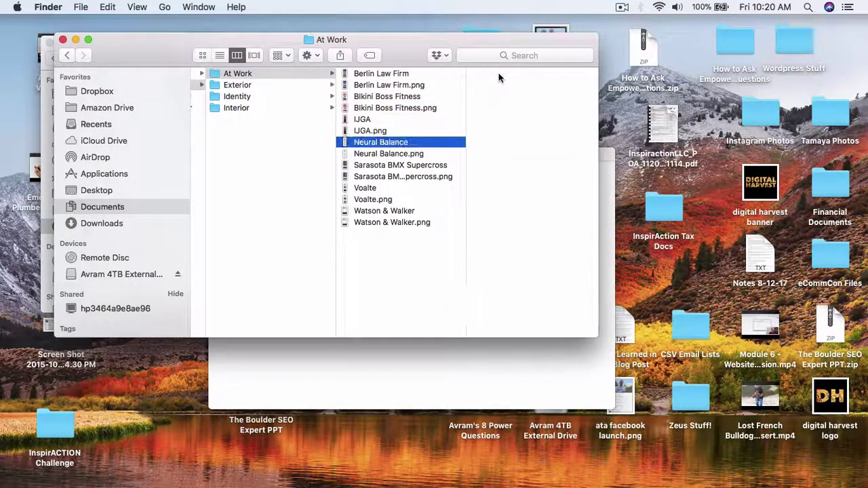
key(Down)
key(Down)
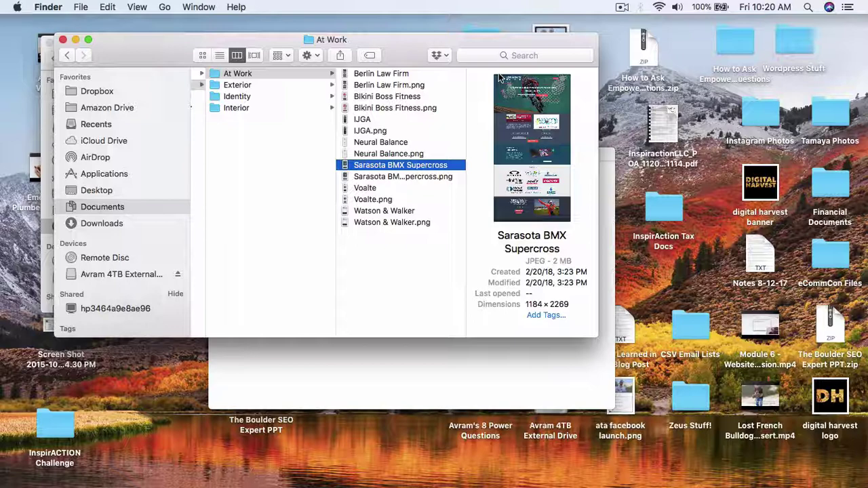
key(Left)
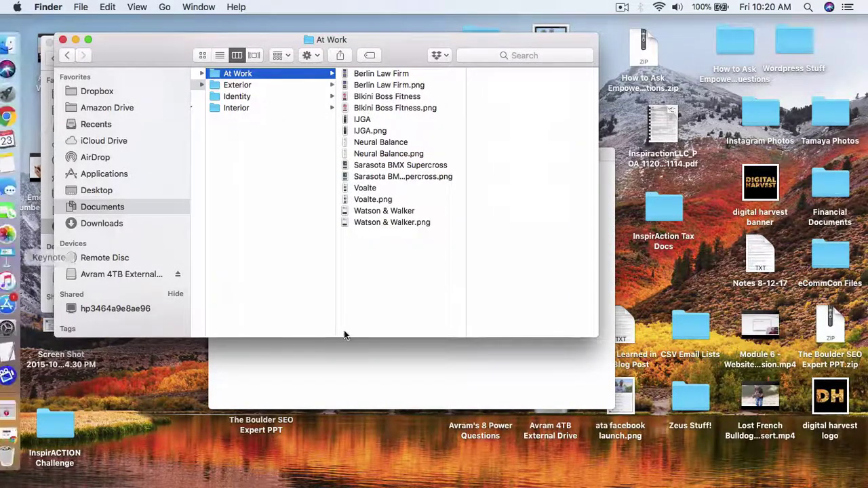
Bring the TextEdit notes forward to the closing line about advanced photo training.
click(392, 373)
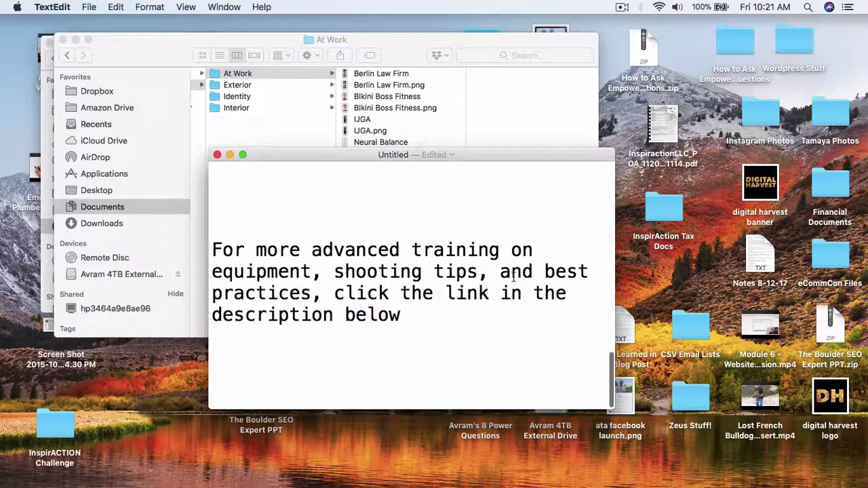